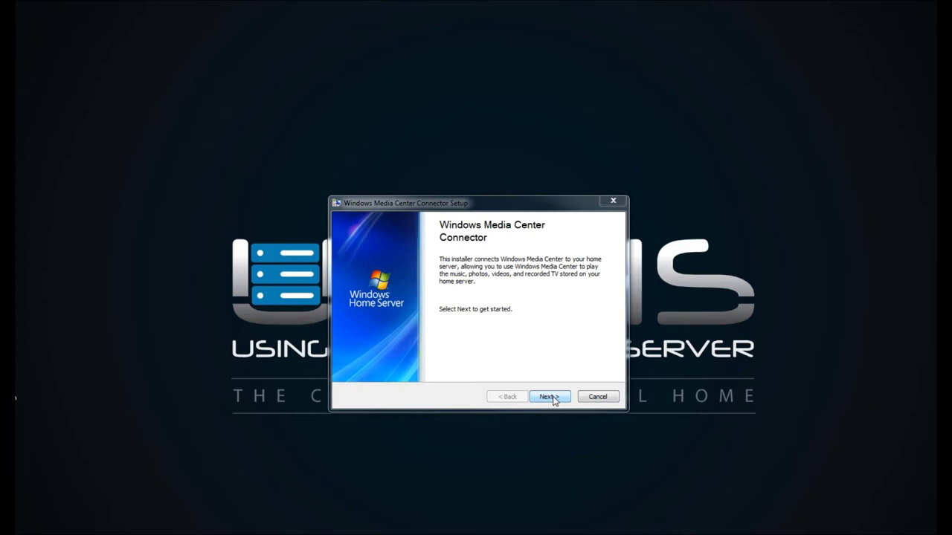
Log on to the home server with its password and run Connector setup through to the Ready! page.
{"action": "left_click", "coordinate": [553, 398]}
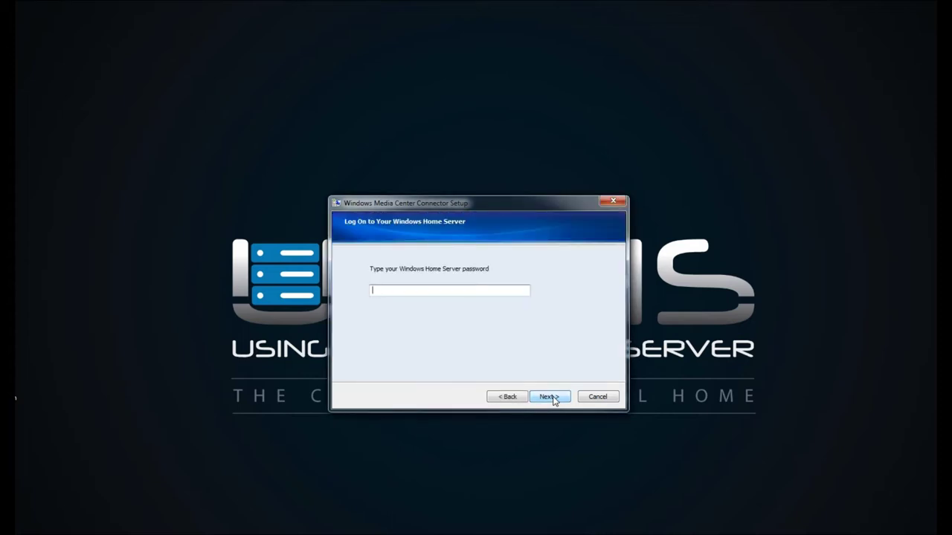
{"action": "type", "text": "•••••••••"}
{"action": "left_click", "coordinate": [558, 399]}
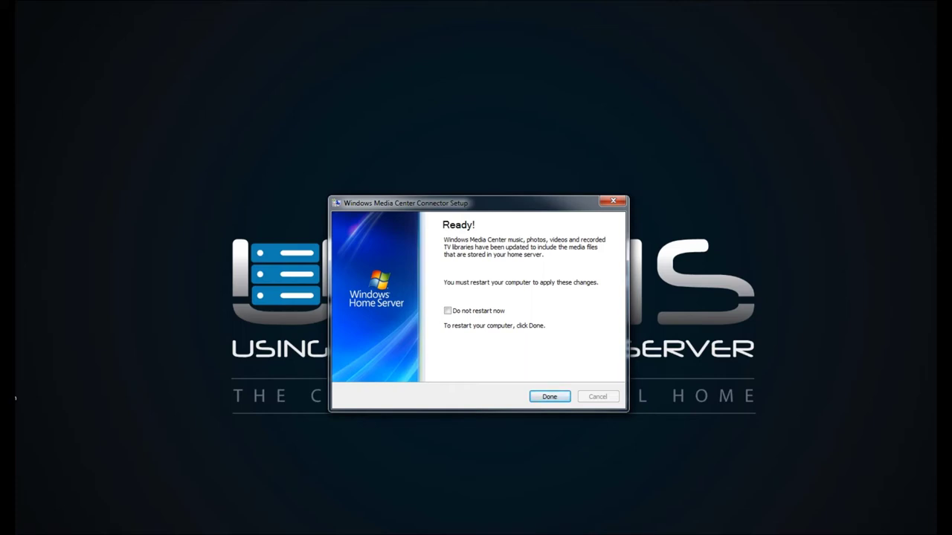
Browse from Computer into Local Disk (C:)\Program Files and sort its folders by name.
{"action": "key", "text": "super+e"}
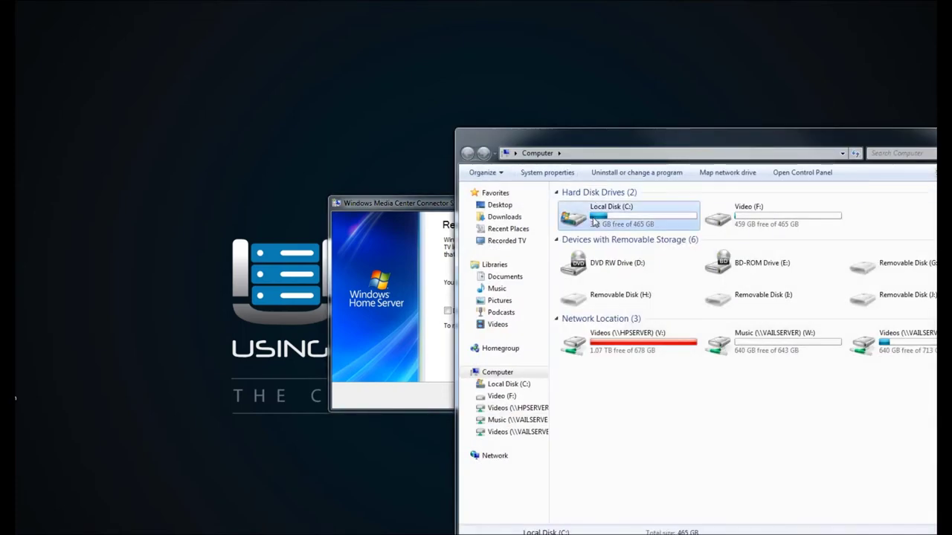
{"action": "double_click", "coordinate": [593, 221]}
{"action": "left_click", "coordinate": [594, 267]}
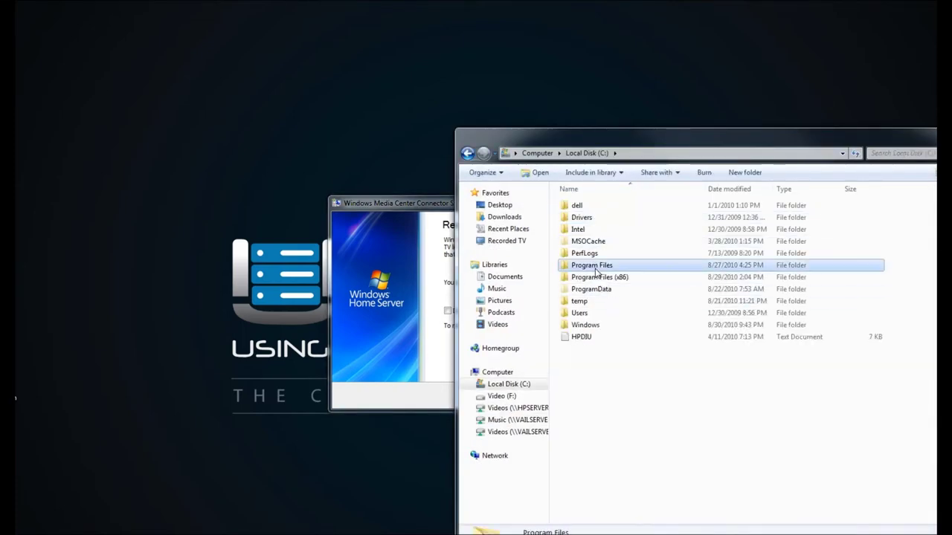
{"action": "double_click", "coordinate": [594, 266]}
{"action": "scroll", "coordinate": [597, 272], "scroll_direction": "down", "scroll_amount": 6}
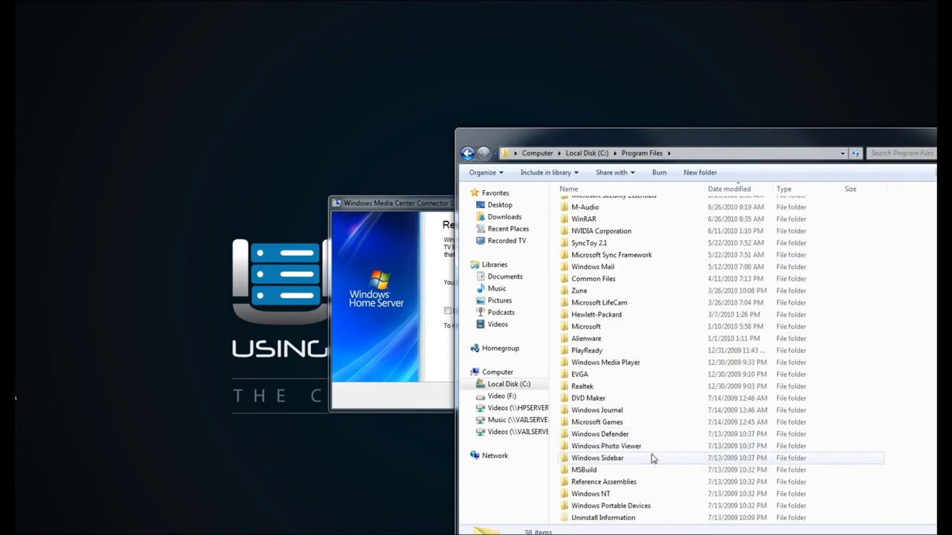
{"action": "left_click", "coordinate": [591, 190]}
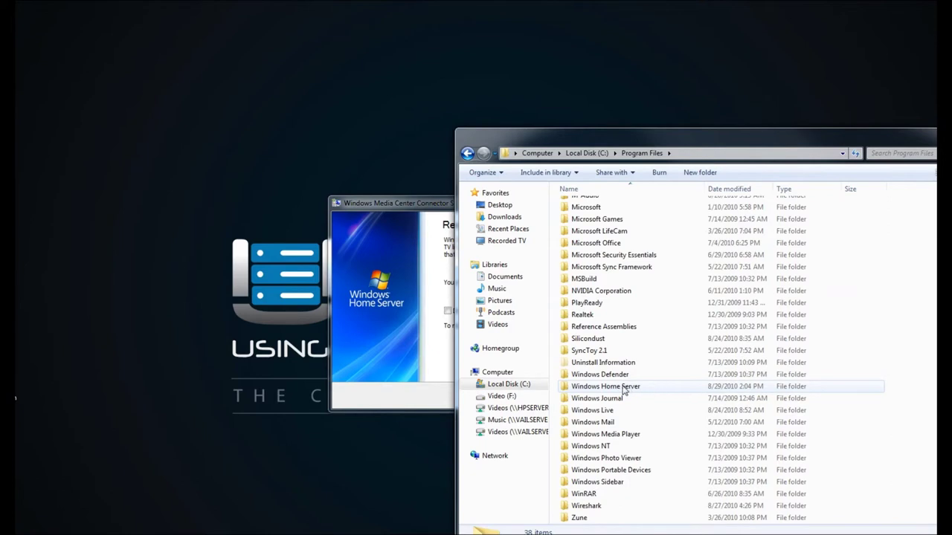
Open the Windows Home Server folder and select the MCWHSSetup file, putting its name into editing.
{"action": "double_click", "coordinate": [623, 386]}
{"action": "scroll", "coordinate": [639, 386], "scroll_direction": "down", "scroll_amount": 2}
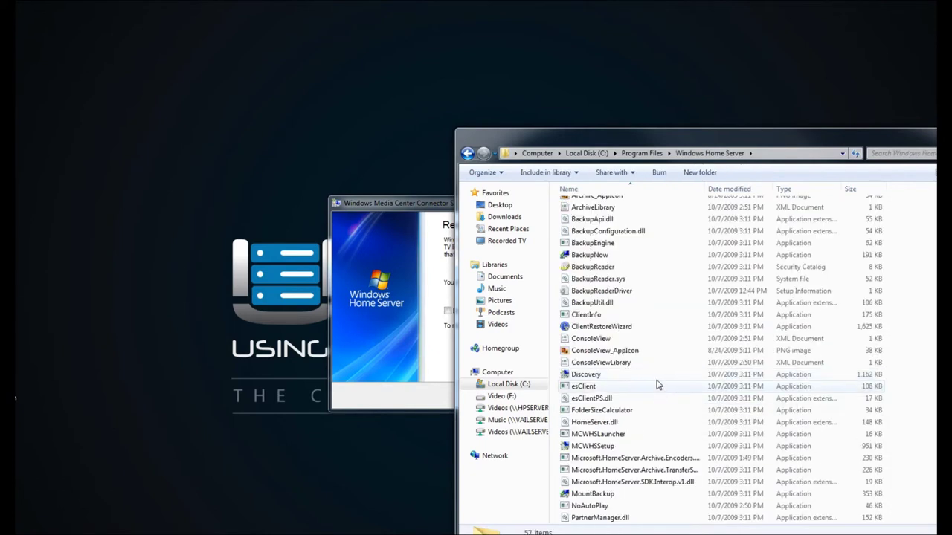
{"action": "left_click", "coordinate": [587, 448]}
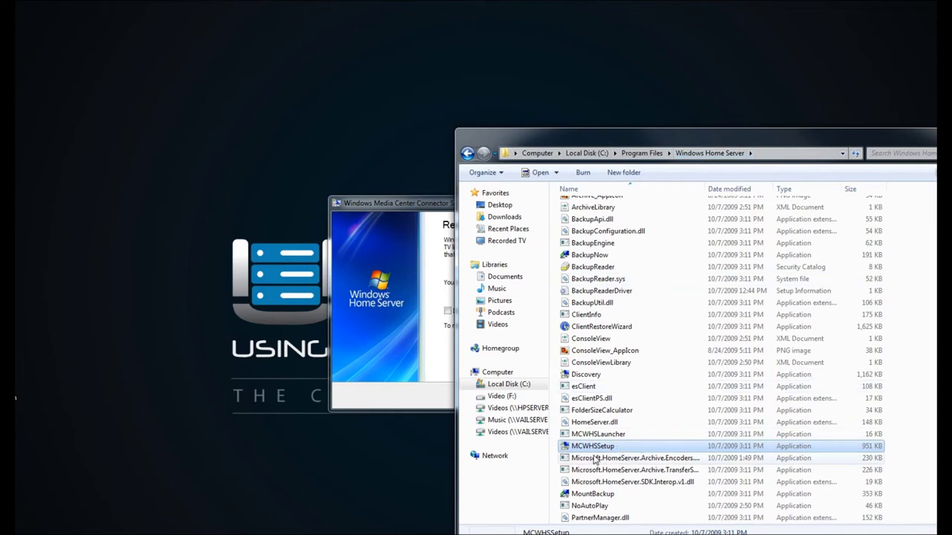
{"action": "left_click", "coordinate": [591, 450]}
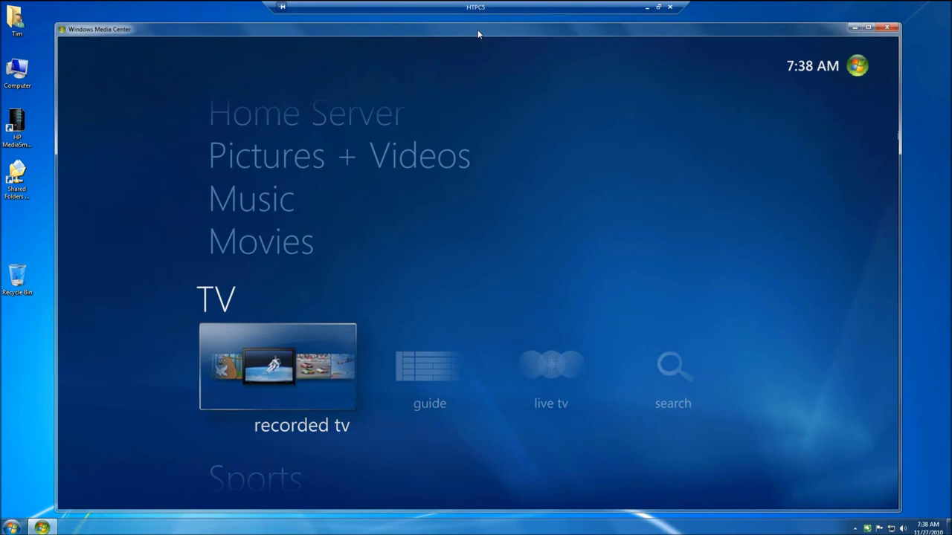
Open the Home Server console view from the Media Center start menu.
{"action": "scroll", "coordinate": [307, 109], "scroll_direction": "up", "scroll_amount": 1}
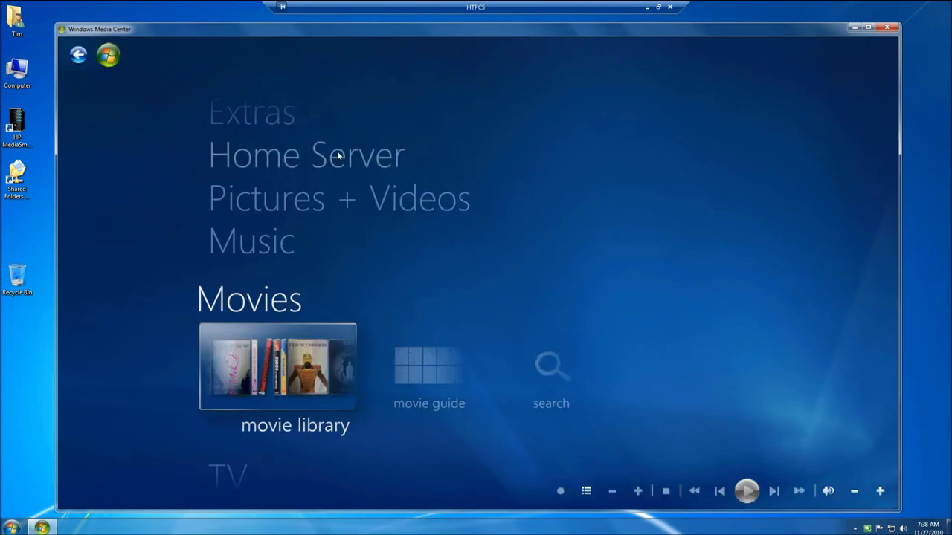
{"action": "left_click", "coordinate": [310, 157]}
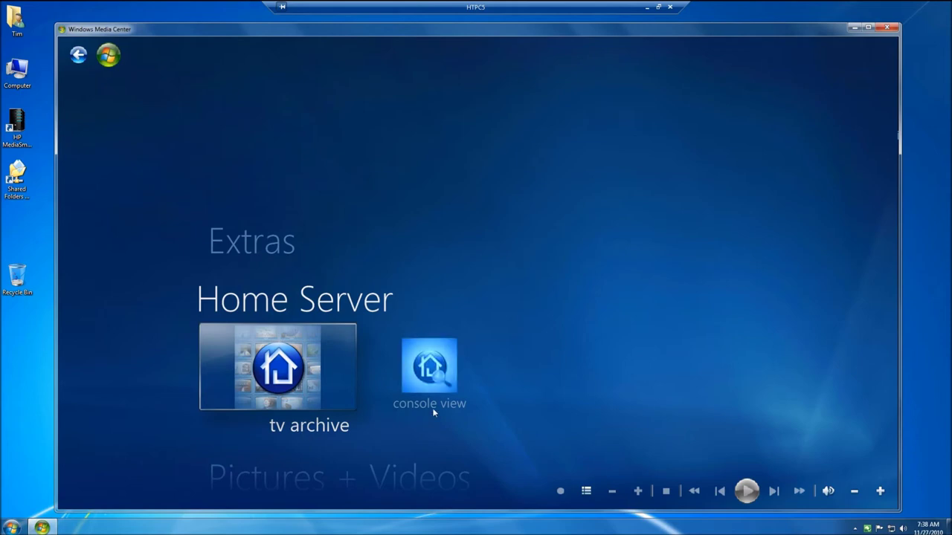
{"action": "left_click", "coordinate": [270, 374]}
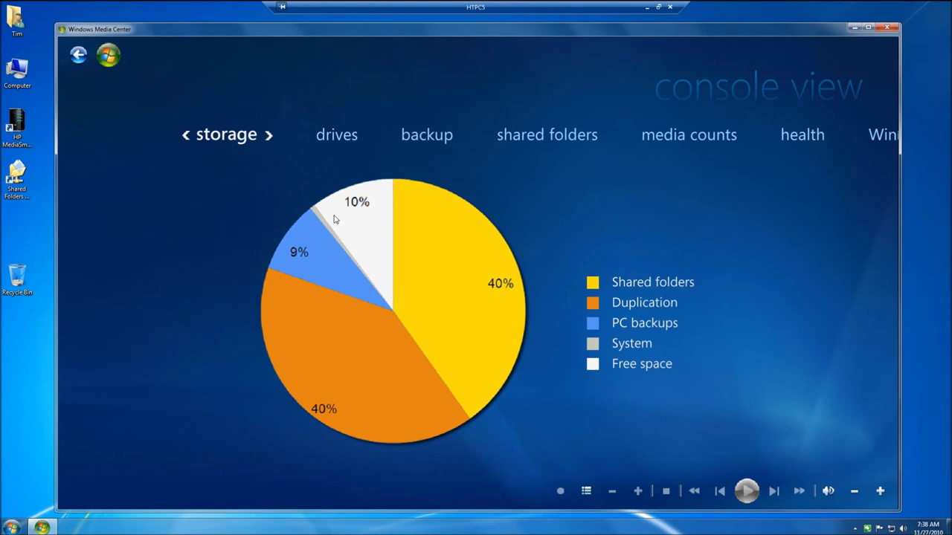
Review the server drives, each PC's backup status and health notifications, then go back.
{"action": "left_click", "coordinate": [341, 138]}
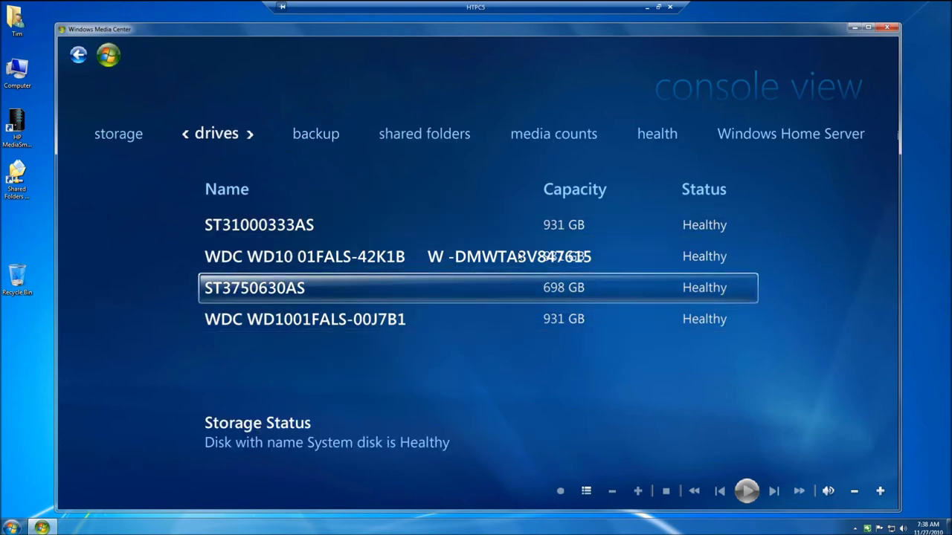
{"action": "left_click", "coordinate": [323, 139]}
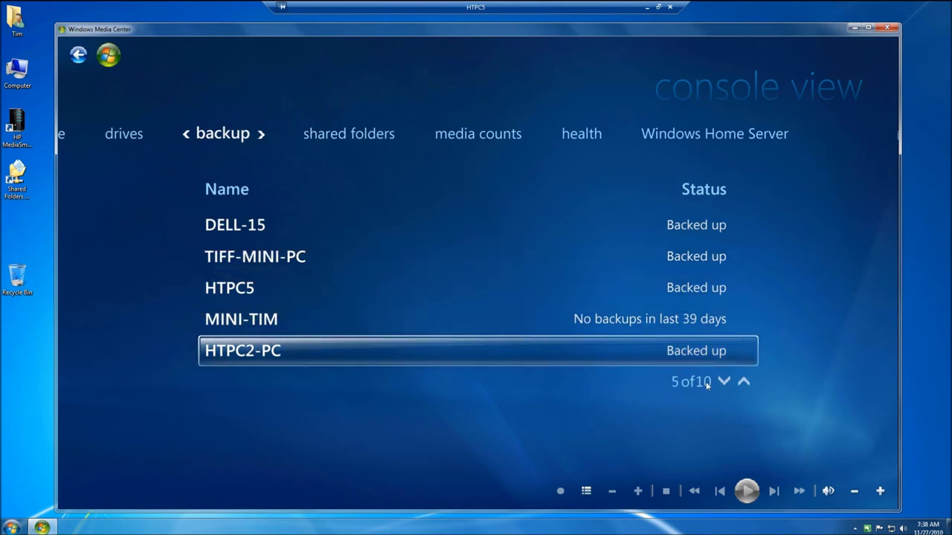
{"action": "left_click", "coordinate": [725, 382]}
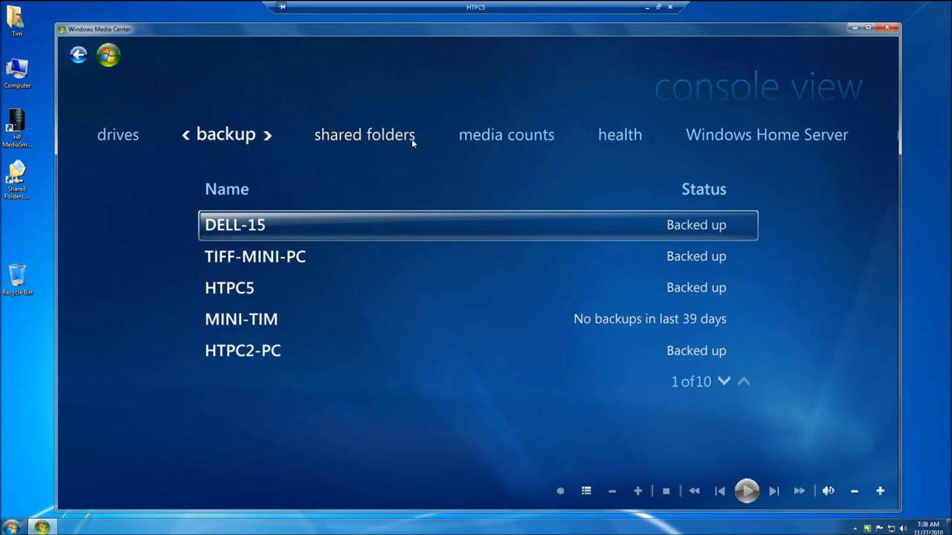
{"action": "left_click", "coordinate": [617, 140]}
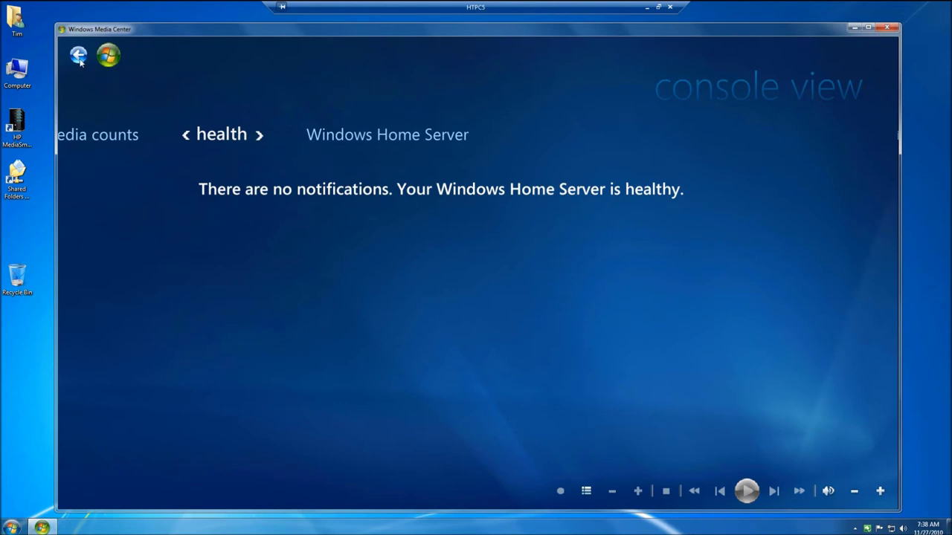
{"action": "left_click", "coordinate": [108, 56]}
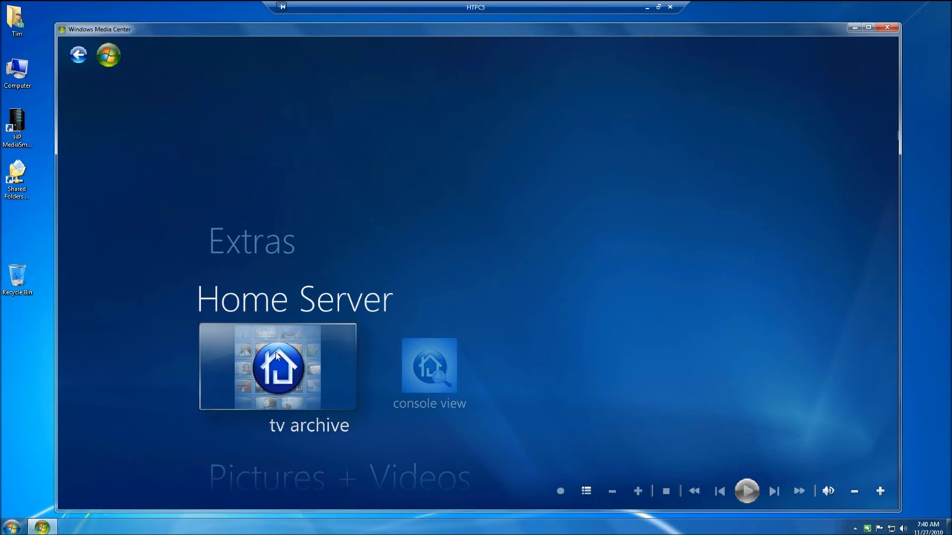
In tv archive settings, step the compressed-copy format past Windows Mobile and TV to Zune, then return.
{"action": "left_click", "coordinate": [277, 356]}
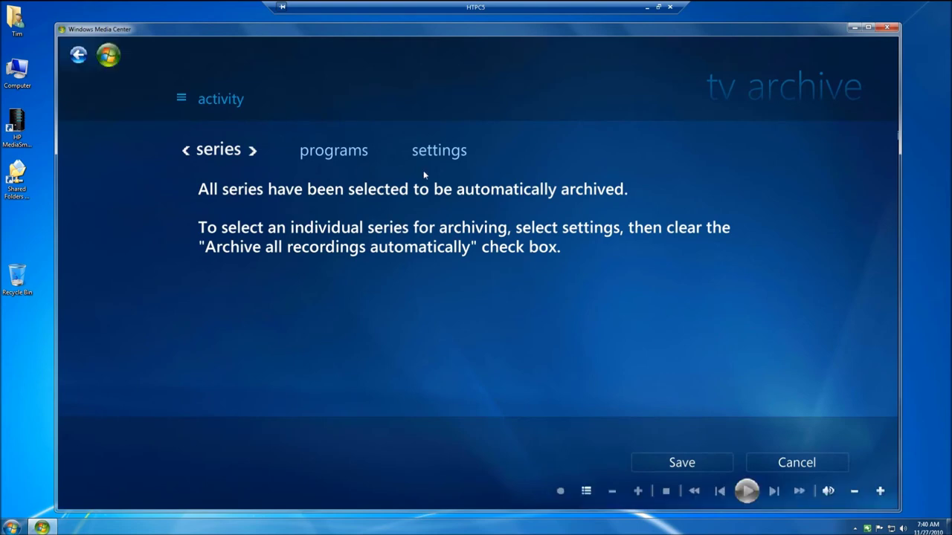
{"action": "left_click", "coordinate": [453, 153]}
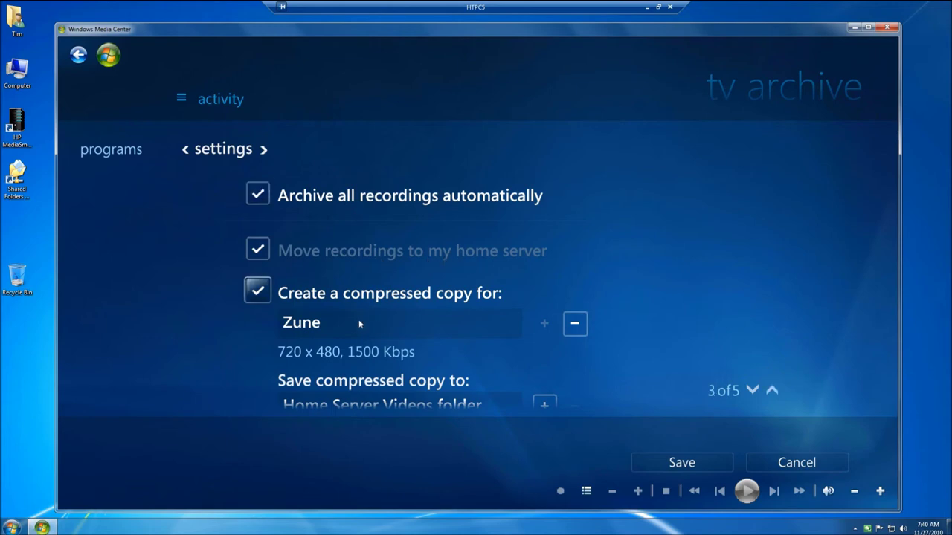
{"action": "left_click", "coordinate": [574, 323]}
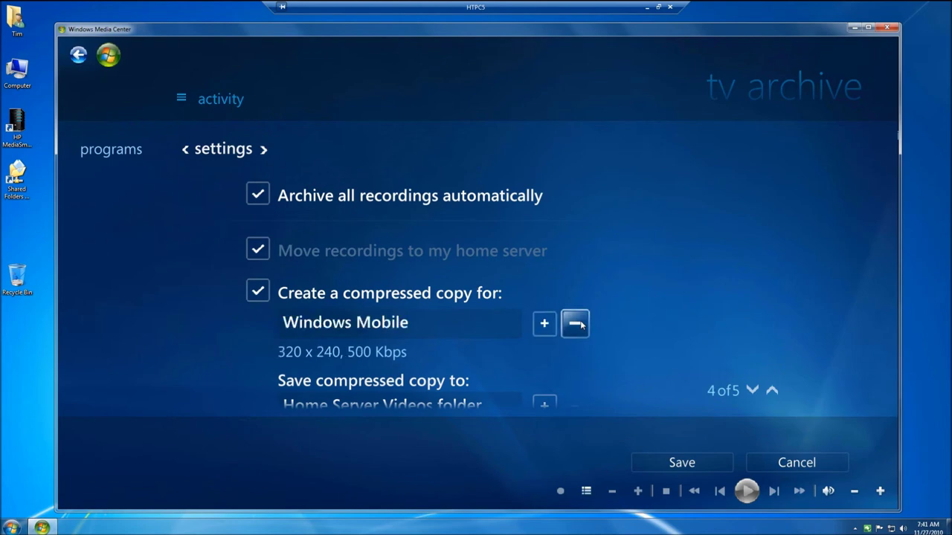
{"action": "left_click", "coordinate": [575, 323]}
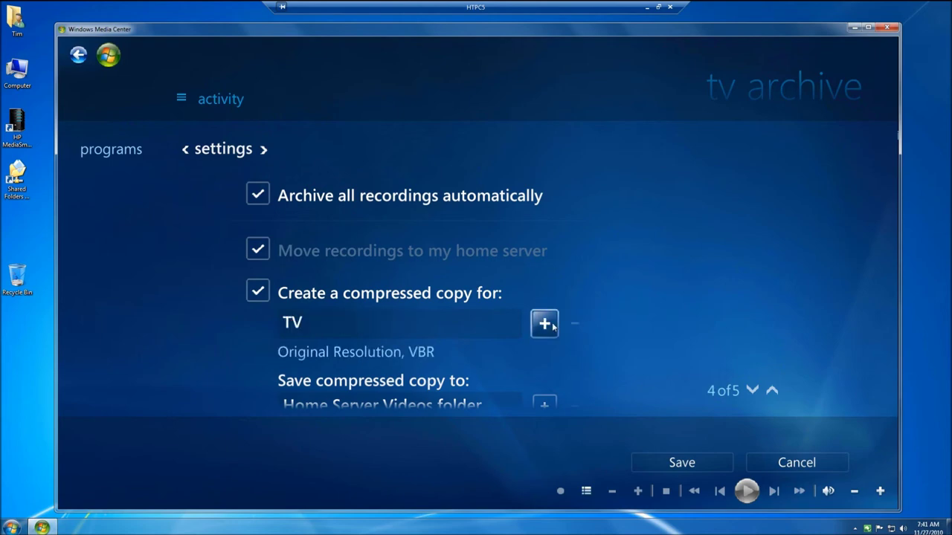
{"action": "left_click", "coordinate": [551, 327]}
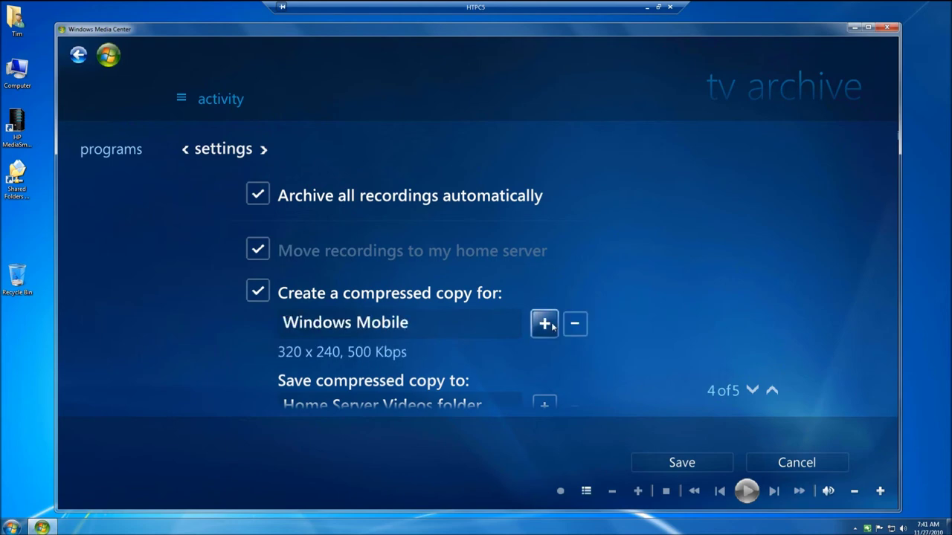
{"action": "left_click", "coordinate": [552, 326]}
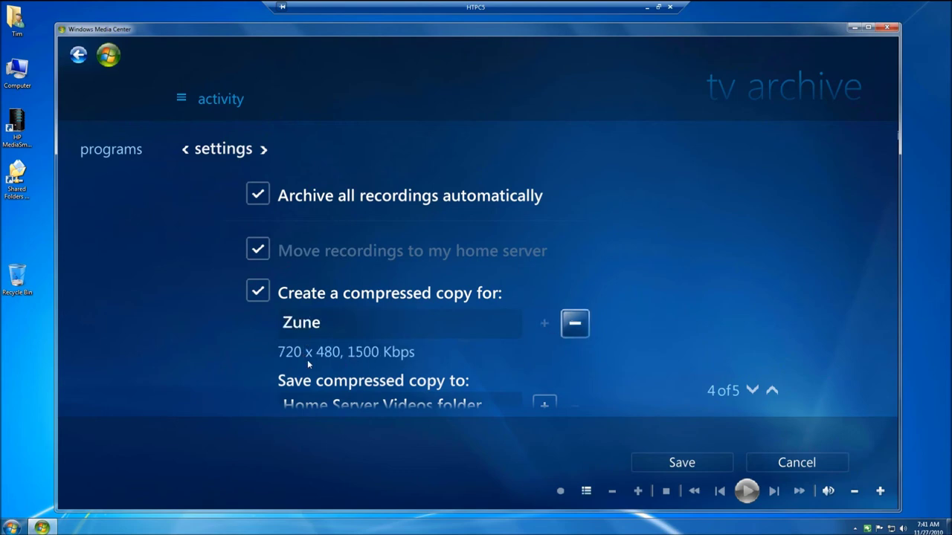
{"action": "scroll", "coordinate": [334, 377], "scroll_direction": "down", "scroll_amount": 1}
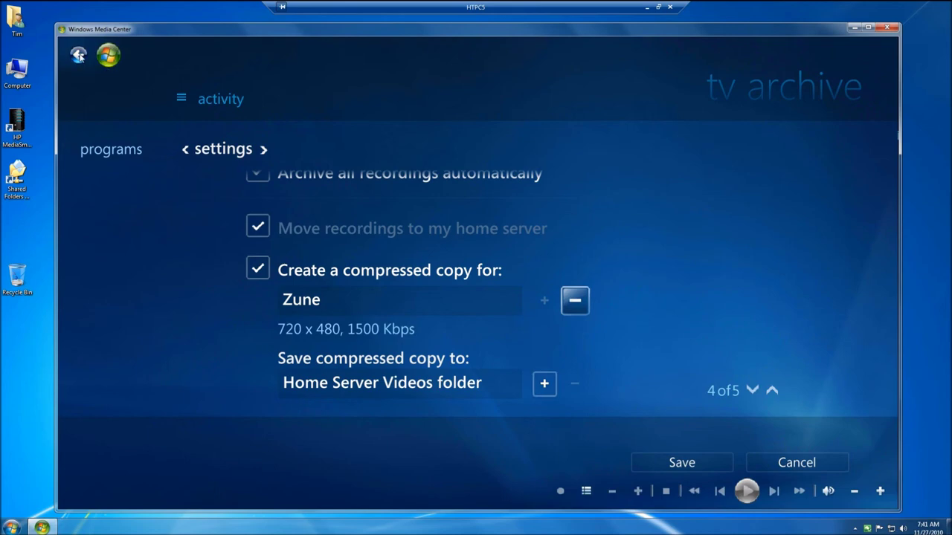
{"action": "left_click", "coordinate": [85, 59]}
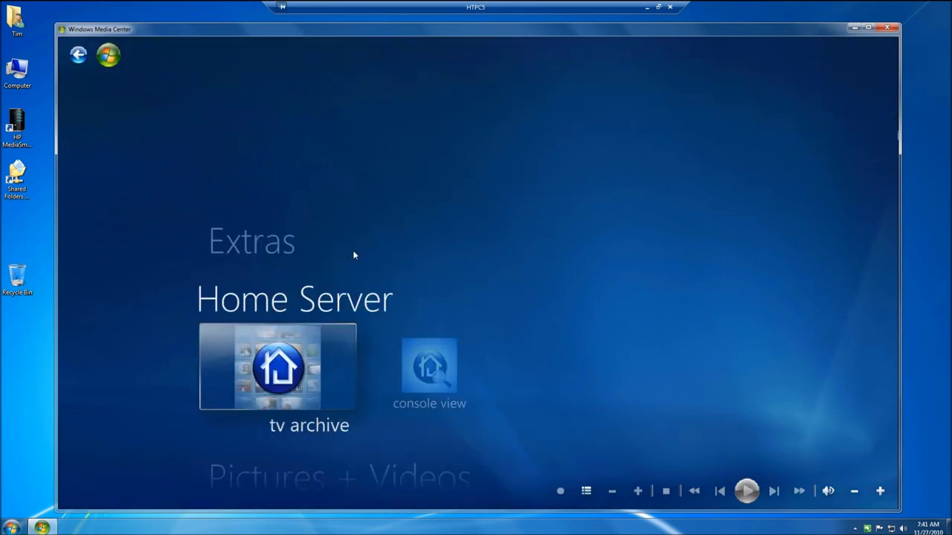
Show the tv archive activity list with Stargate Universe at 0%, then open Explorer's Computer window.
{"action": "left_click", "coordinate": [299, 367]}
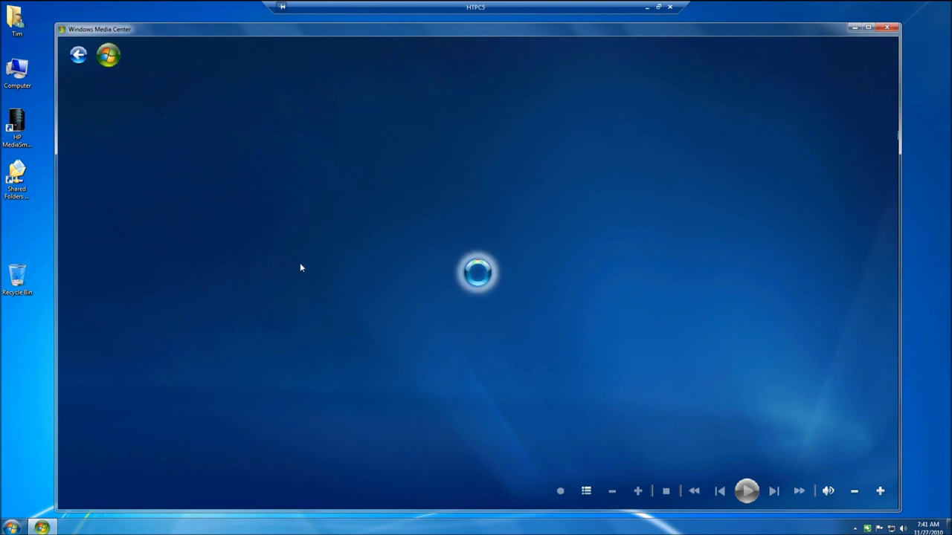
{"action": "left_click", "coordinate": [220, 98]}
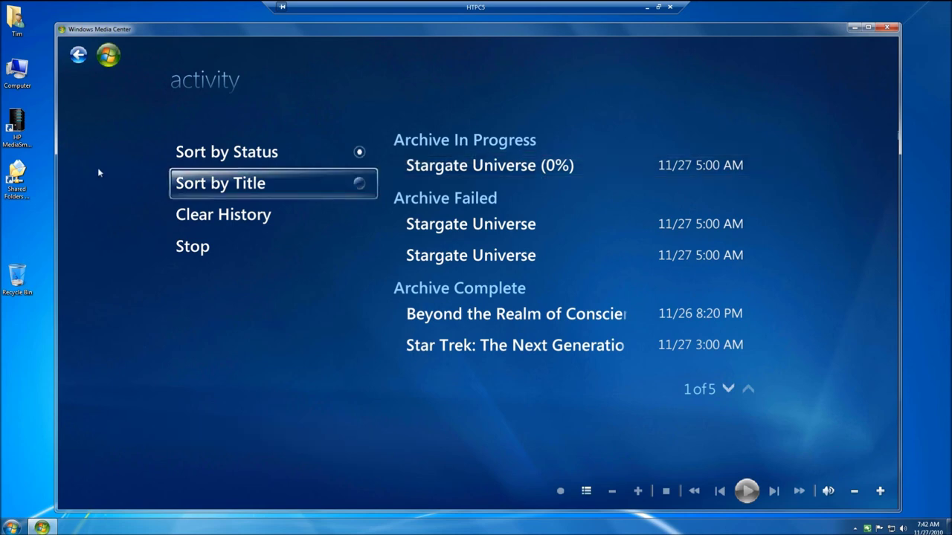
{"action": "double_click", "coordinate": [16, 72]}
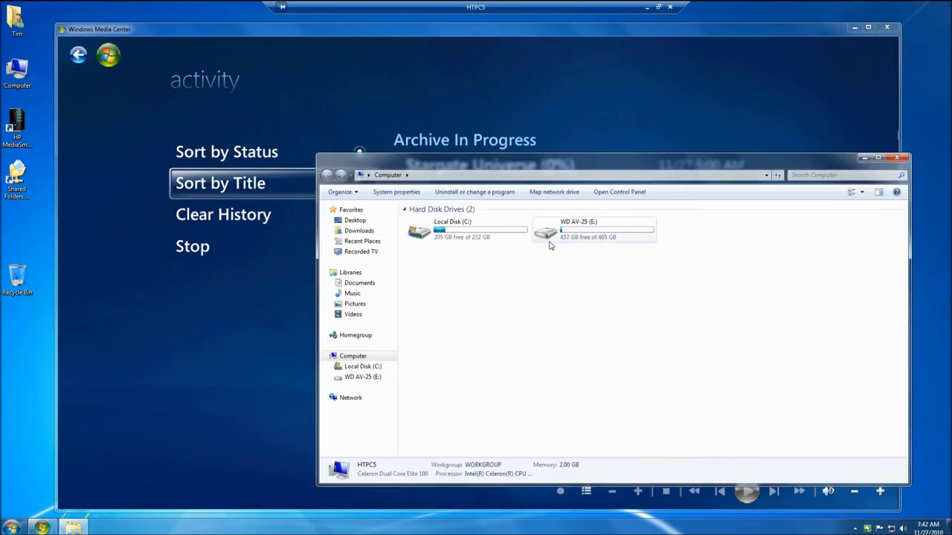
Check the 1.79 GB Stargate recording in E:\Recorded TV, then close Explorer and Media Center.
{"action": "double_click", "coordinate": [575, 233]}
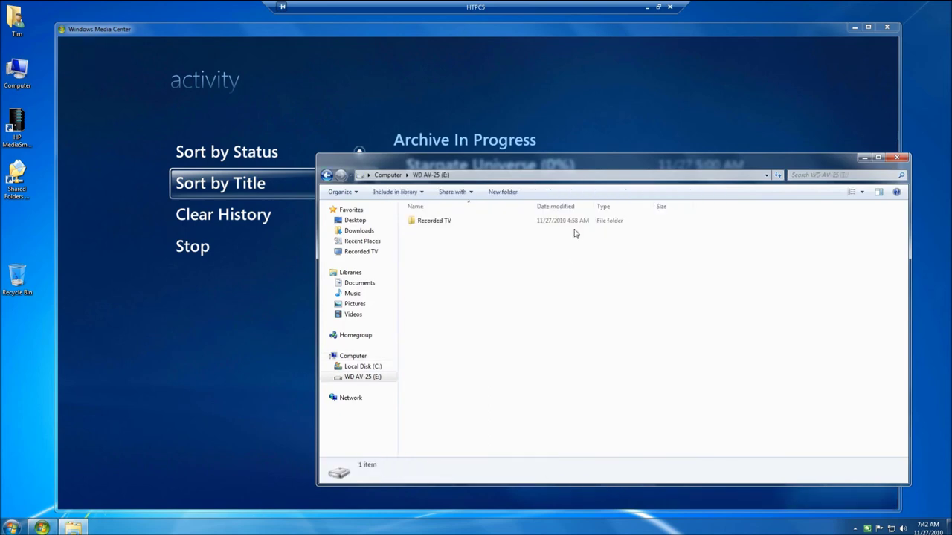
{"action": "double_click", "coordinate": [433, 221]}
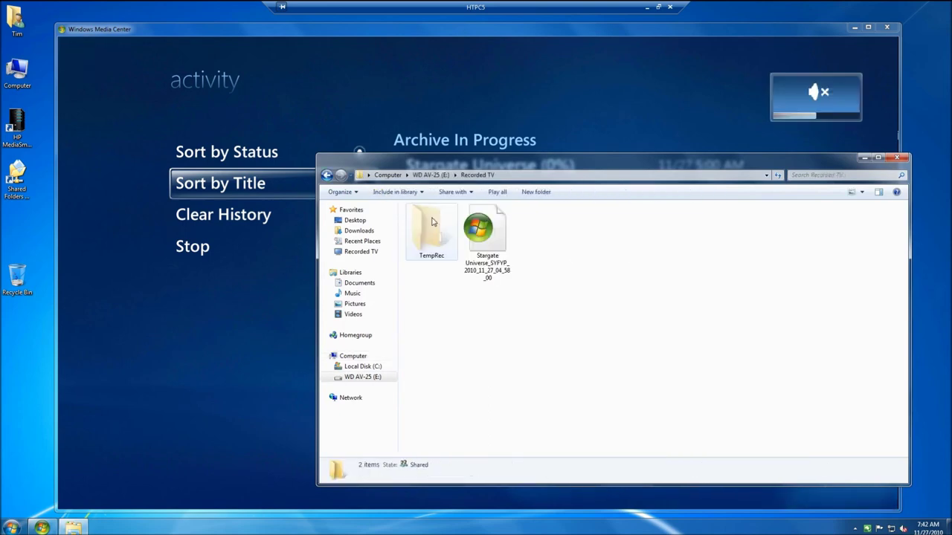
{"action": "left_click", "coordinate": [493, 279]}
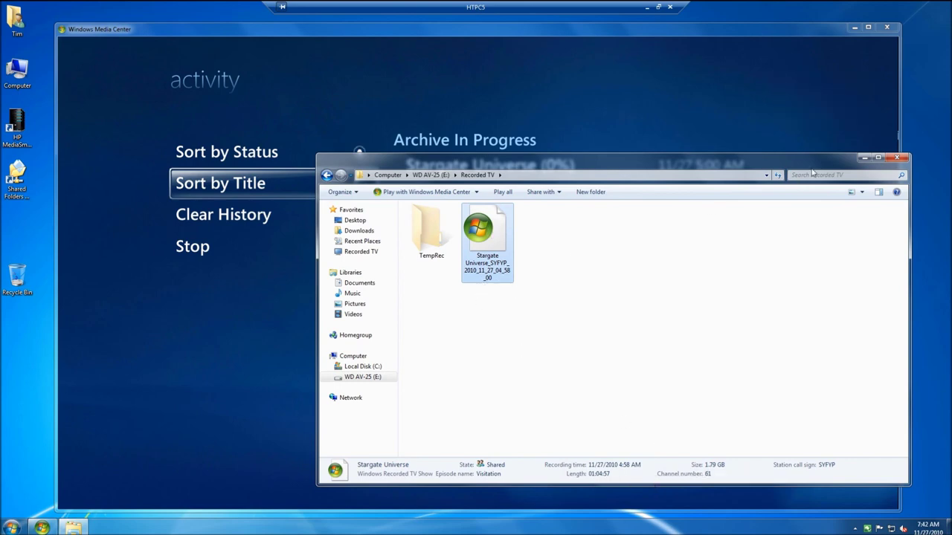
{"action": "left_click", "coordinate": [898, 161]}
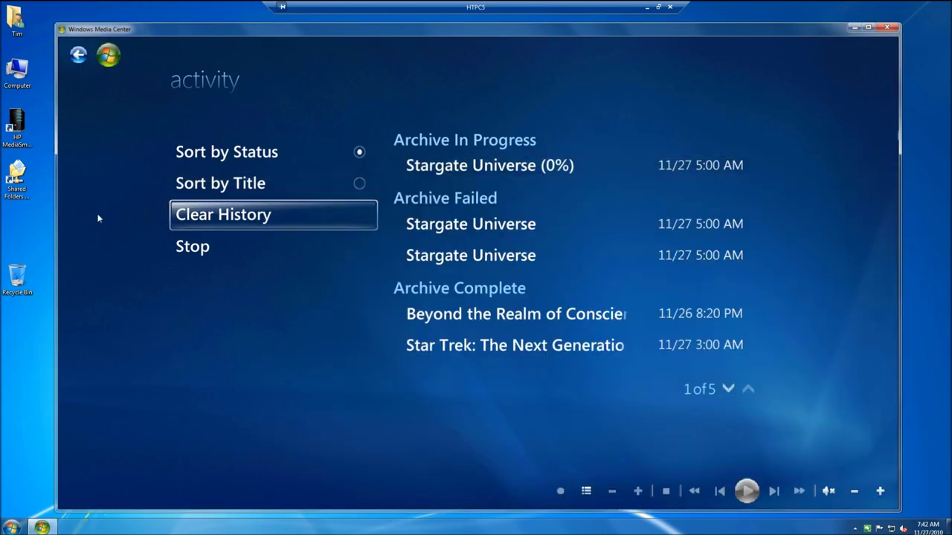
{"action": "left_click", "coordinate": [886, 30]}
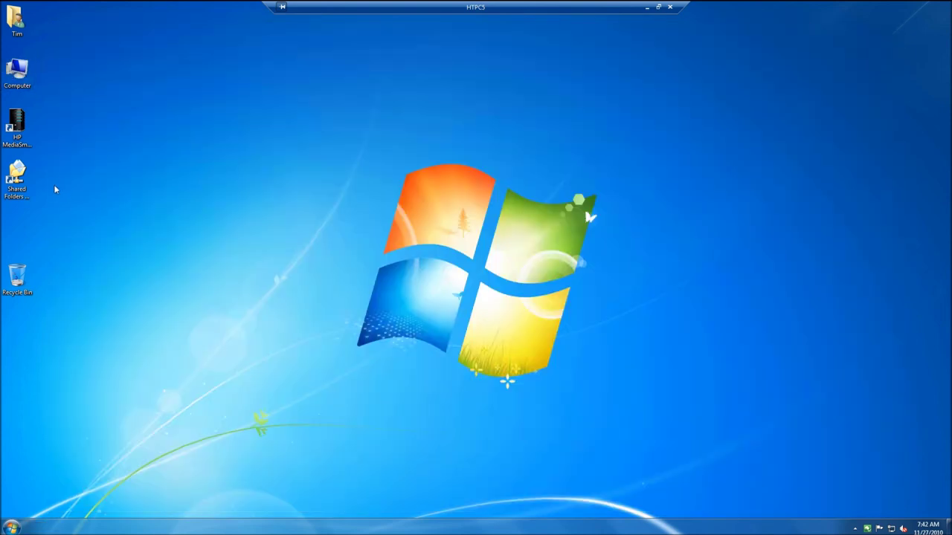
Browse the server's Recorded TV share, viewing Star Trek and Beyond the Realm of Conscience recordings, then go back.
{"action": "double_click", "coordinate": [18, 188]}
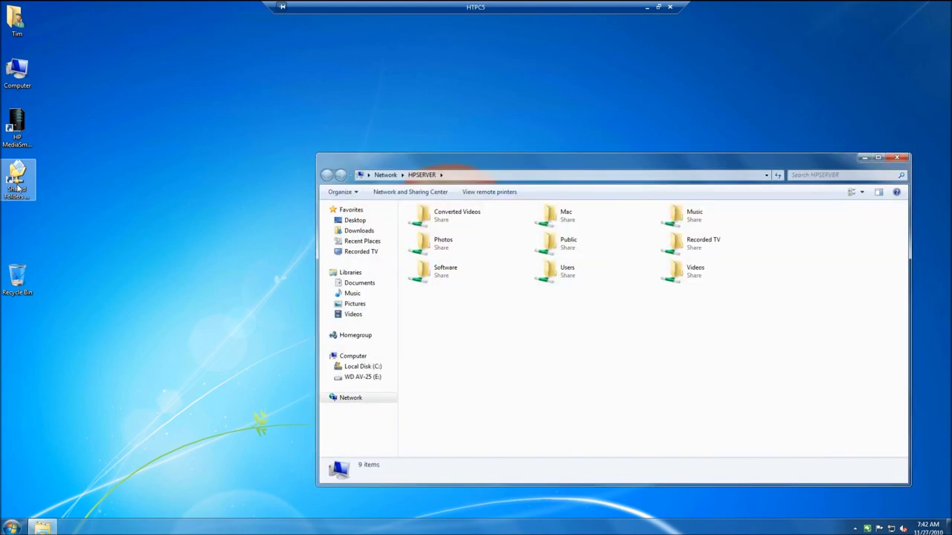
{"action": "double_click", "coordinate": [699, 242]}
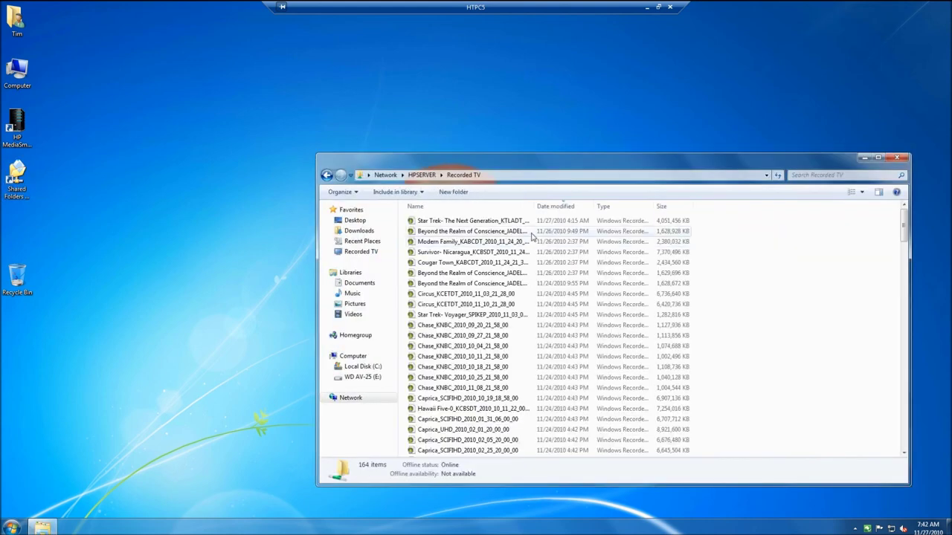
{"action": "left_click", "coordinate": [435, 225]}
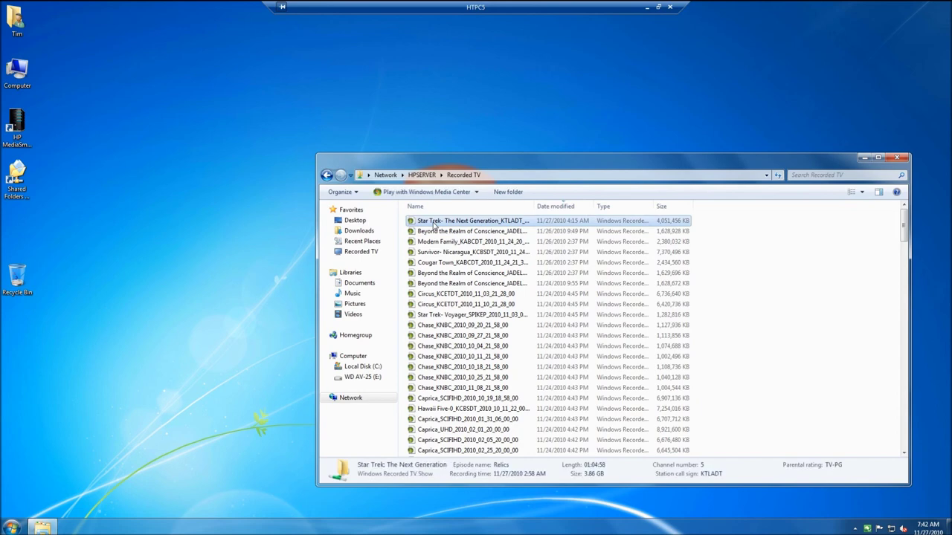
{"action": "left_click", "coordinate": [441, 233]}
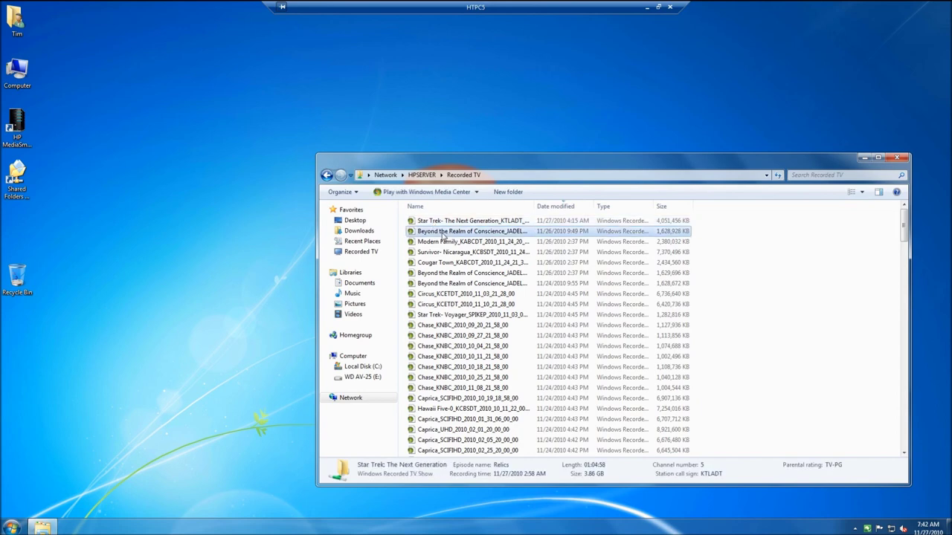
{"action": "left_click", "coordinate": [565, 224]}
{"action": "left_click", "coordinate": [563, 233]}
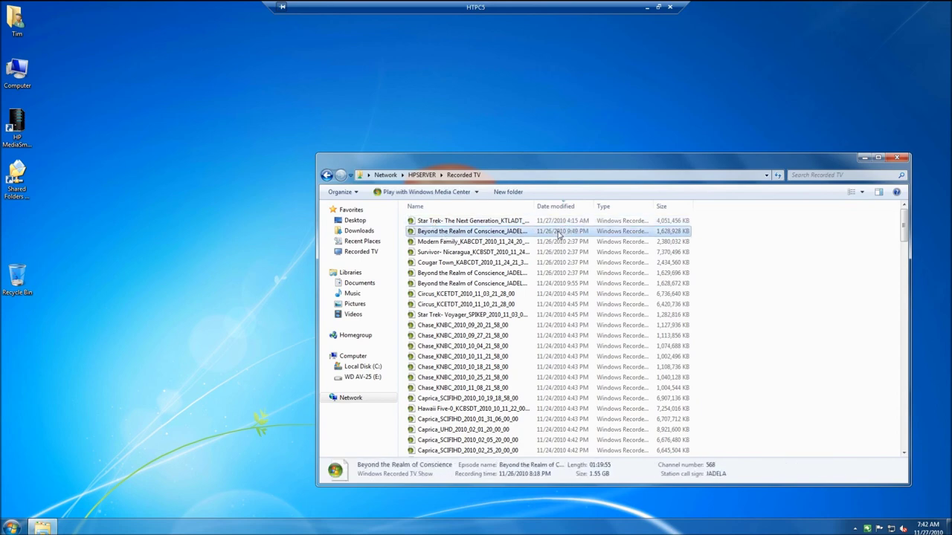
{"action": "left_click", "coordinate": [334, 175]}
Open the Videos share and play the first 760 MB Star Trek compressed copy.
{"action": "double_click", "coordinate": [685, 272]}
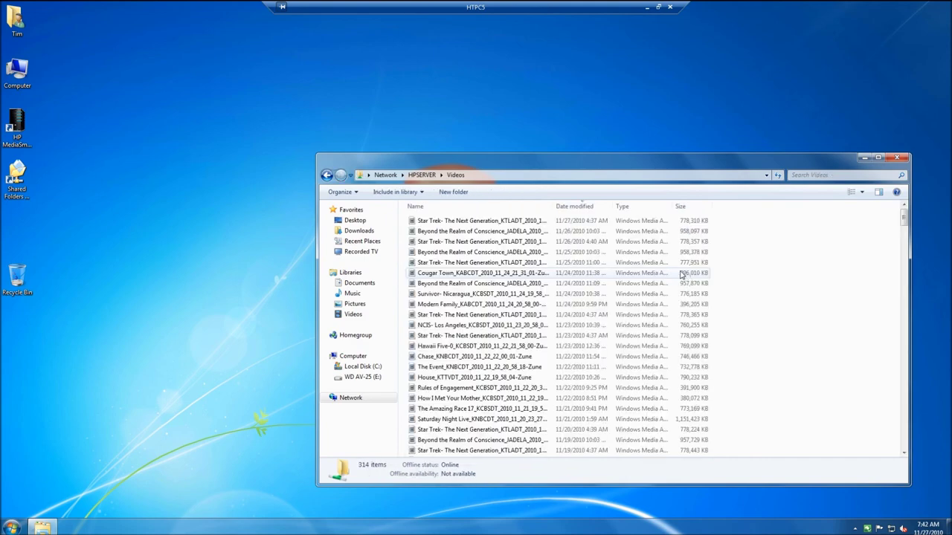
{"action": "left_click", "coordinate": [454, 222]}
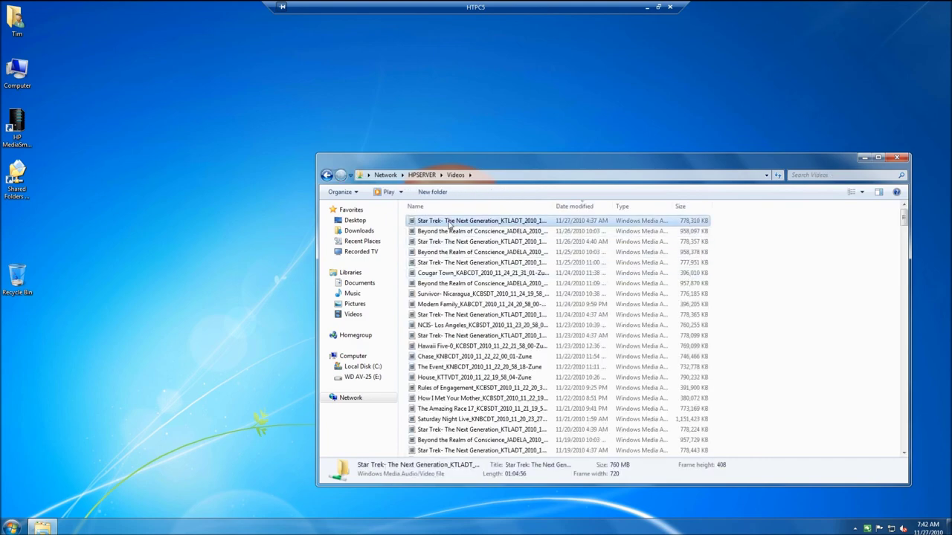
{"action": "double_click", "coordinate": [449, 224]}
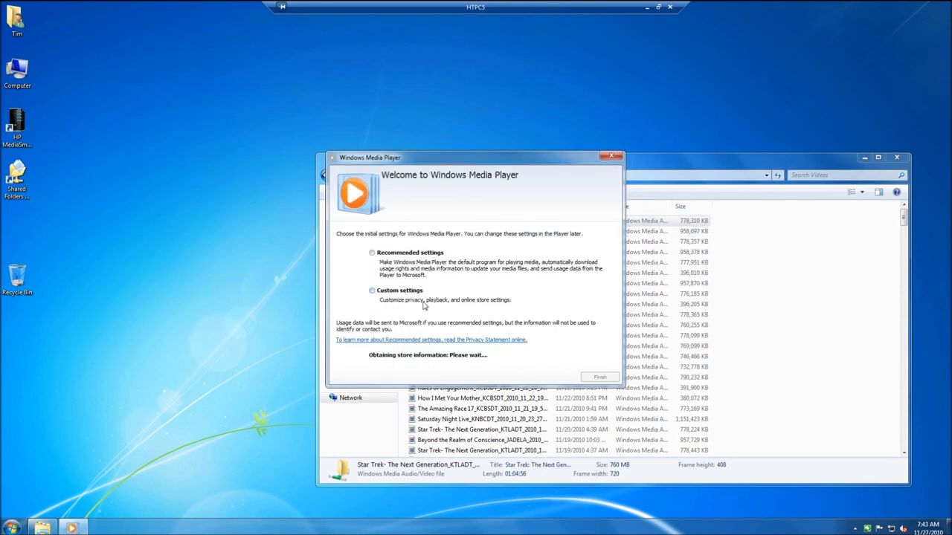
Finish Media Player setup with recommended settings and jump the Star Trek playback to about 23:38.
{"action": "left_click", "coordinate": [386, 253]}
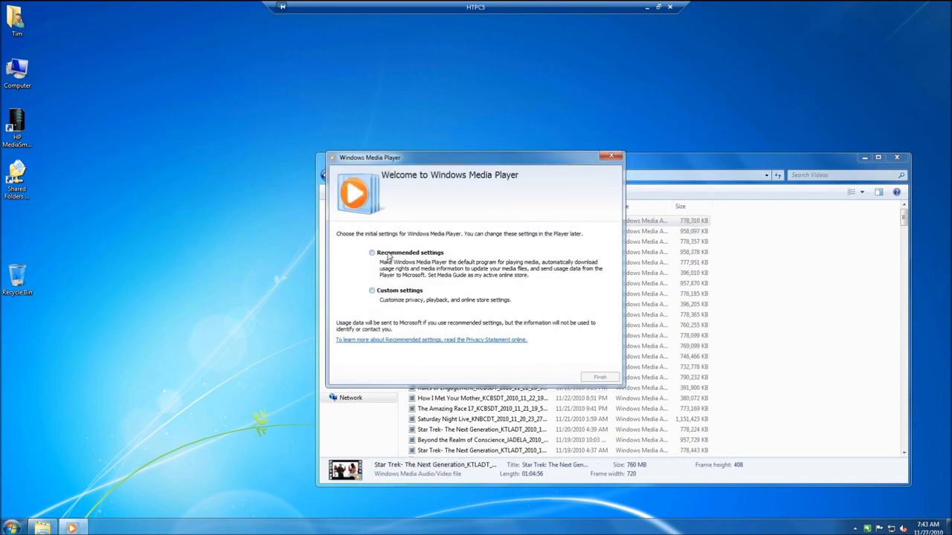
{"action": "left_click", "coordinate": [597, 376]}
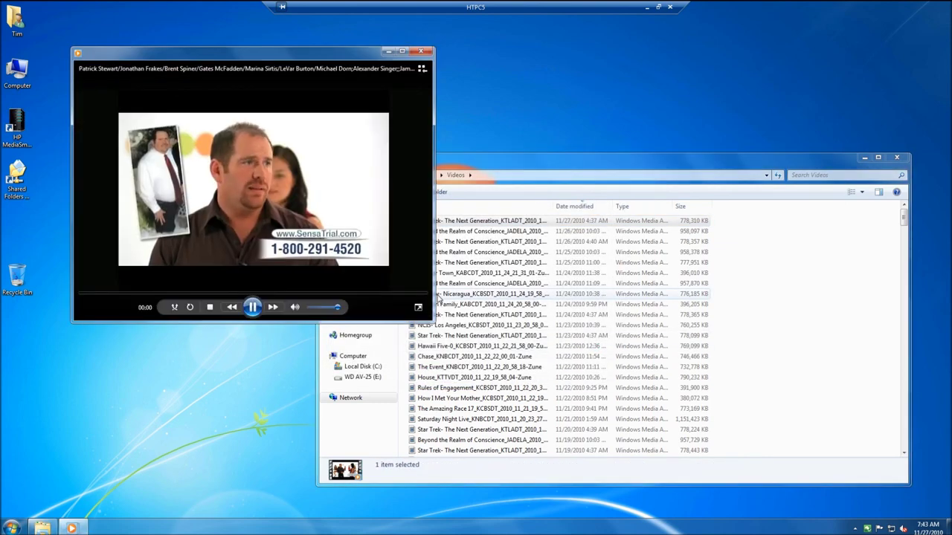
{"action": "left_click", "coordinate": [206, 294]}
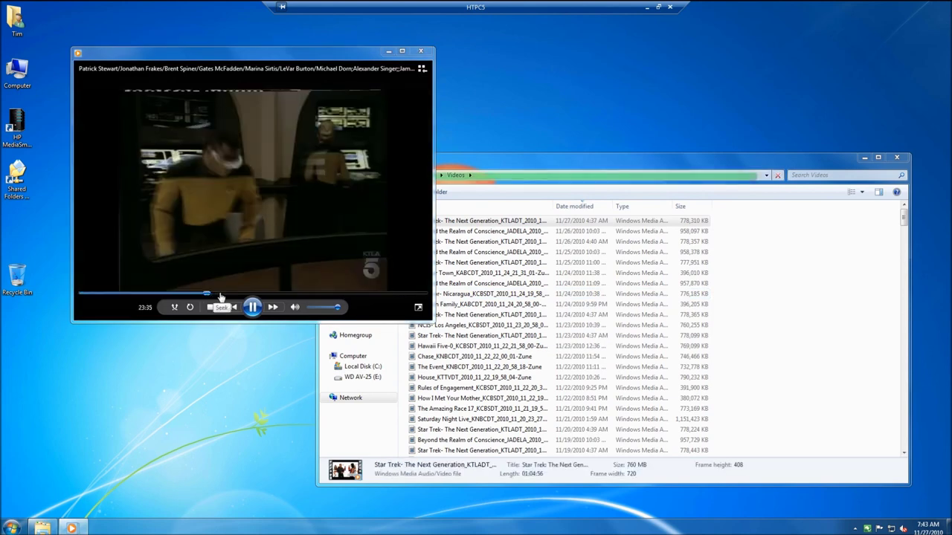